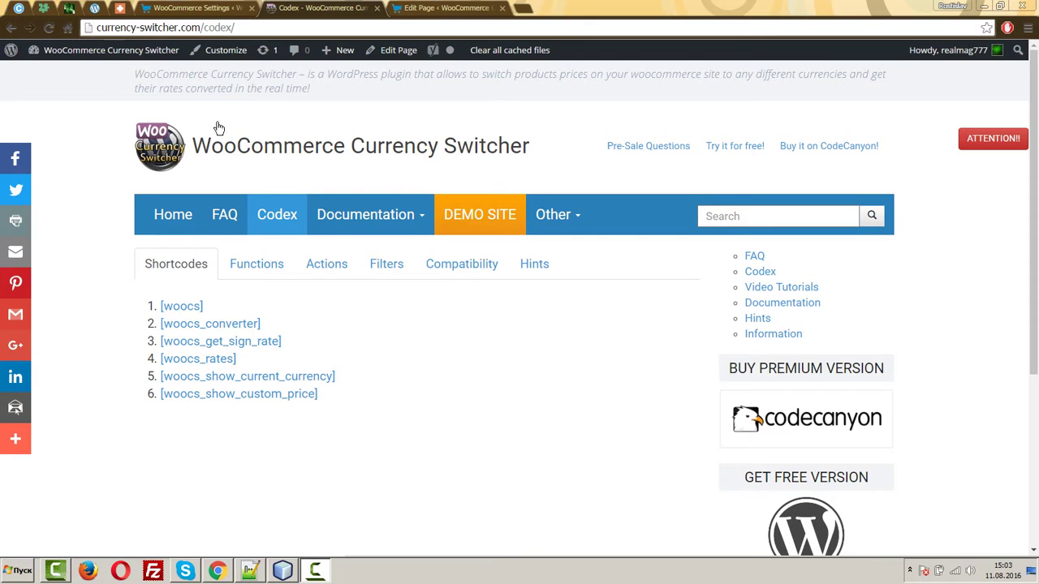
# Review the [woocs] shortcode documentation in the Codex and select the shortcode name.
pyautogui.click(118, 31)
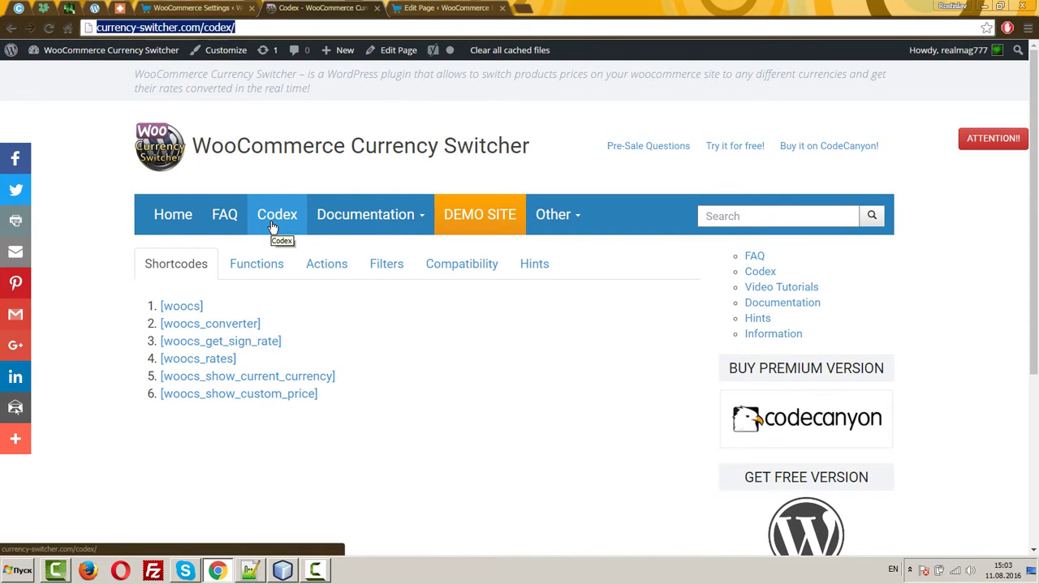
pyautogui.click(187, 310)
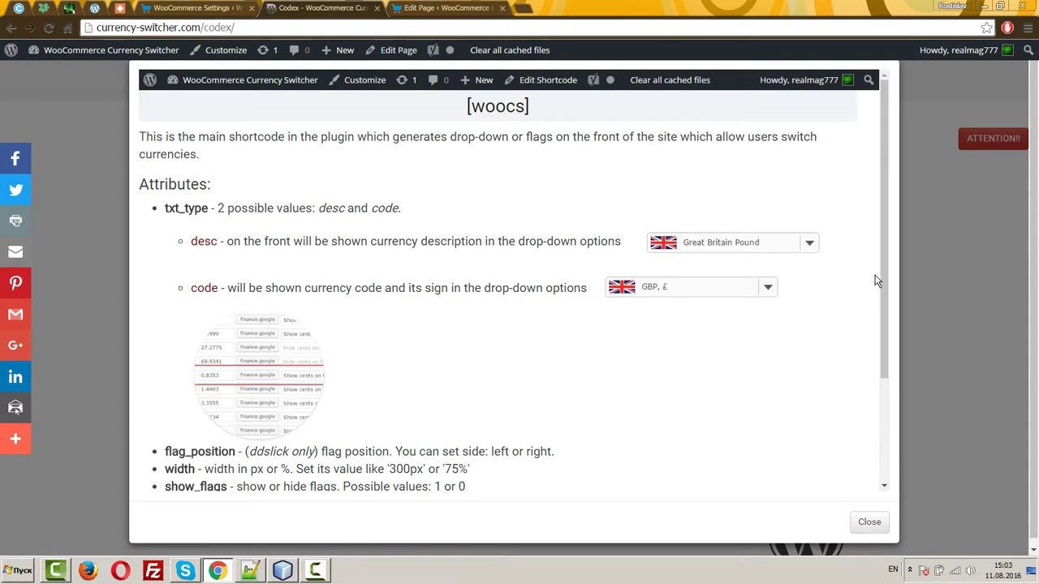
pyautogui.press('Escape')
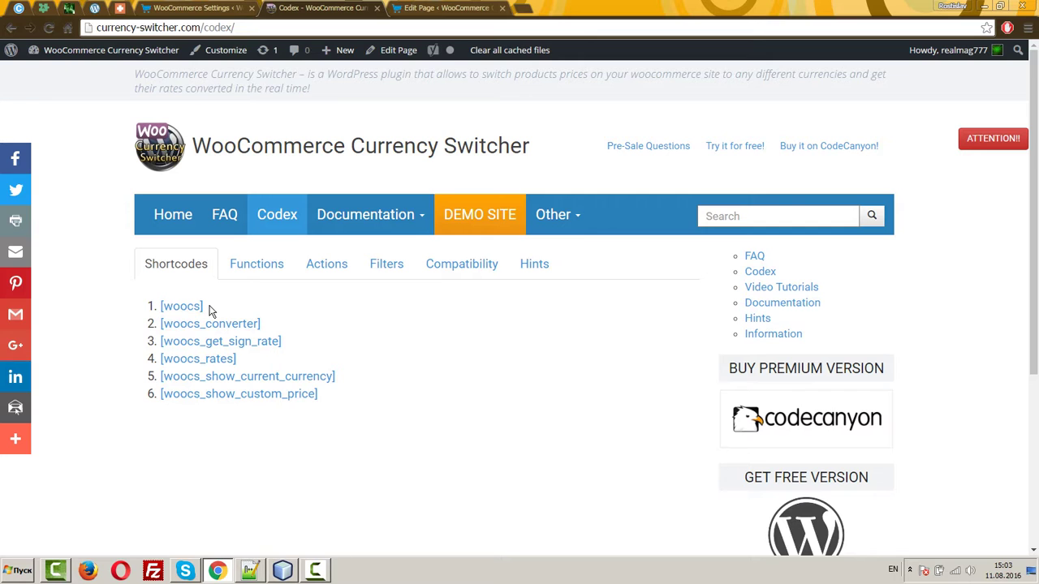
pyautogui.moveTo(208, 308); pyautogui.dragTo(197, 305)
# Complete the [woocs] shortcode on the TESTER page and save the page.
pyautogui.hotkey('ctrl', 'Tab')
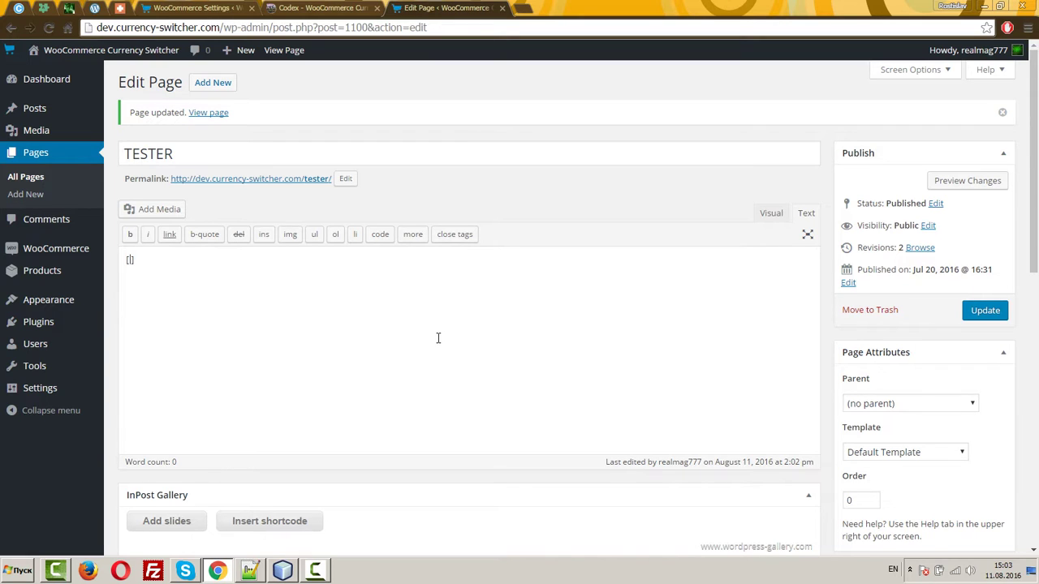
pyautogui.write('s')
pyautogui.click(992, 310)
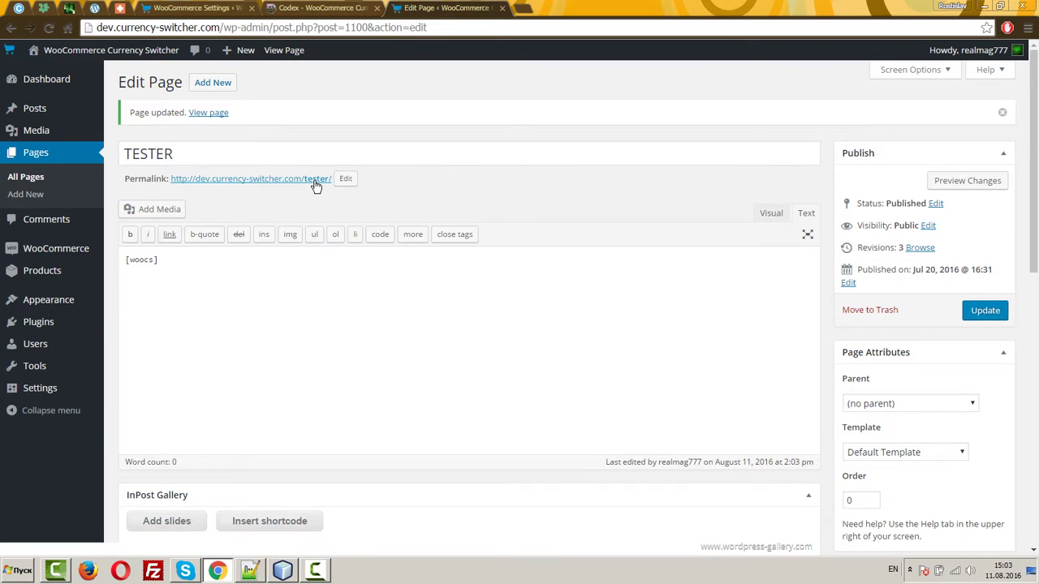
# Open the live TESTER page and switch the currency to EUR, then GBP.
pyautogui.middleClick(318, 179)
pyautogui.hotkey('ctrl', 'Tab')
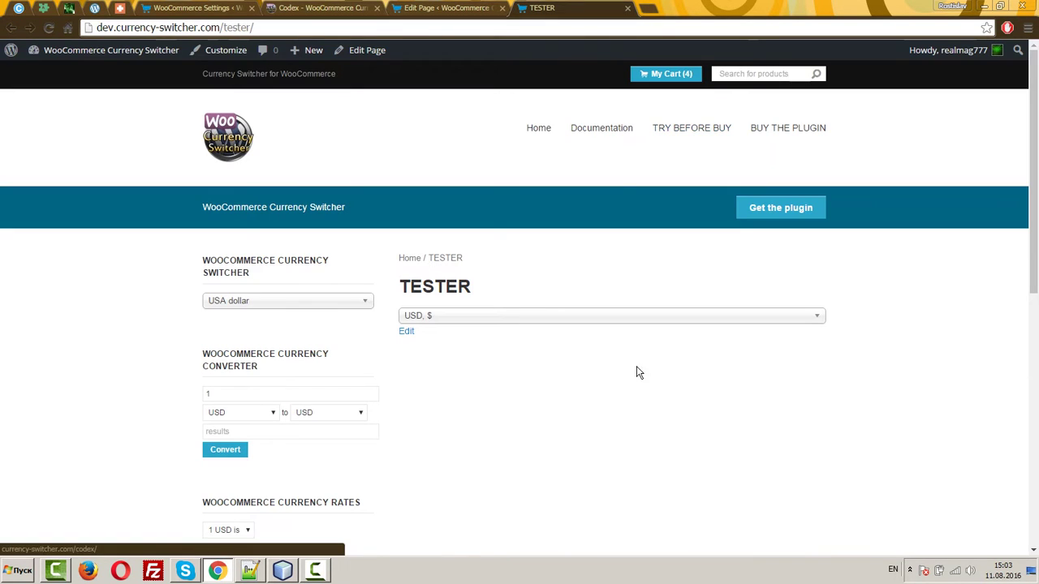
pyautogui.click(432, 320)
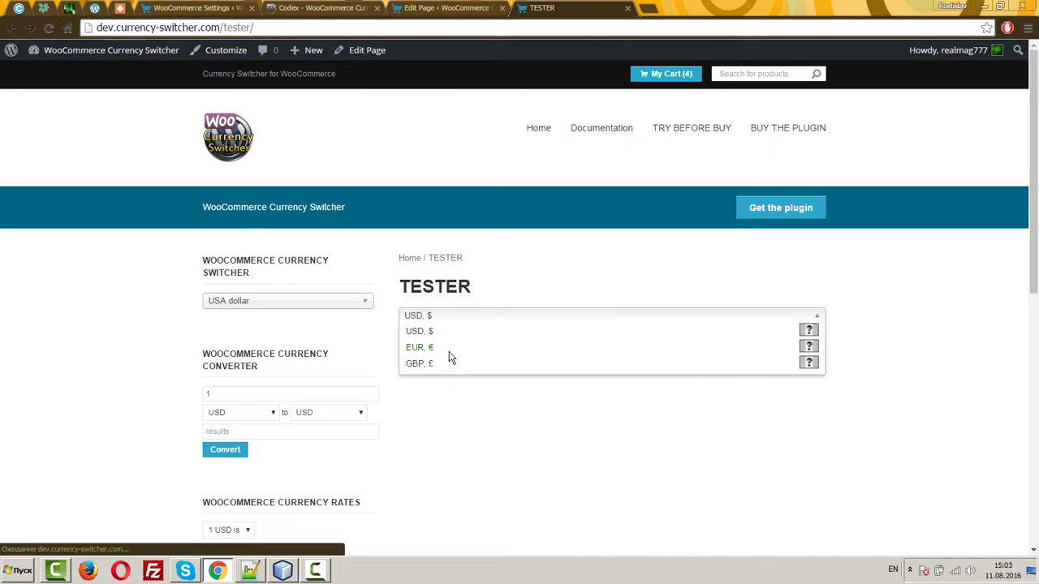
pyautogui.click(448, 348)
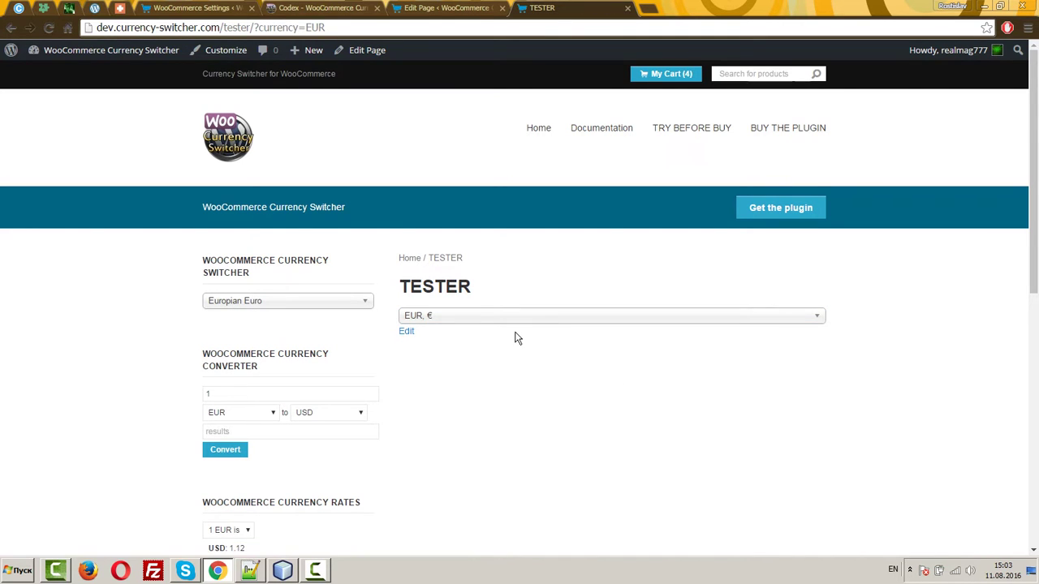
pyautogui.click(480, 316)
pyautogui.click(453, 366)
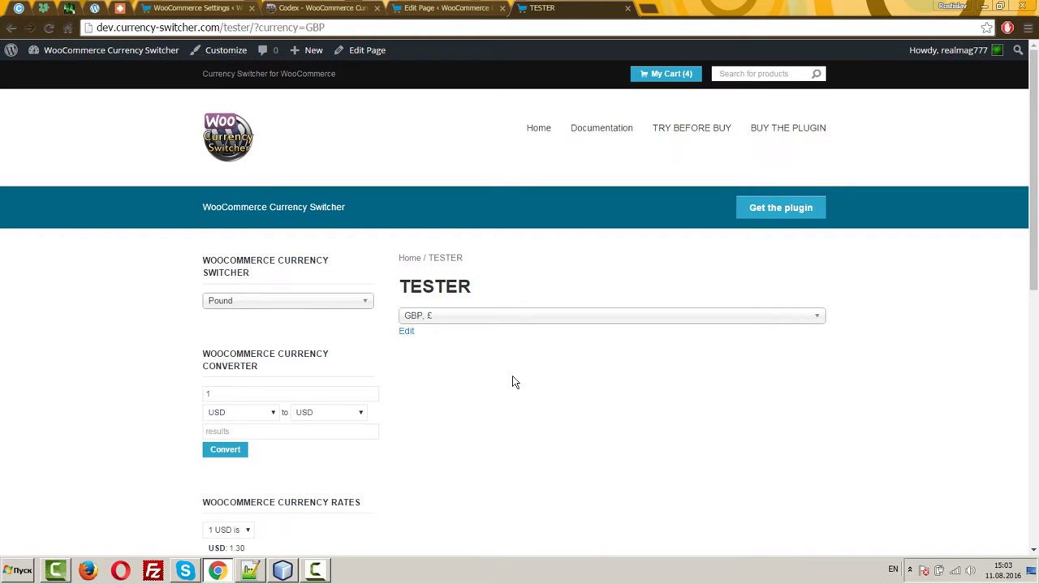
# Highlight the [woocs] shortcode in the page editor, then return to the live page.
pyautogui.click(404, 8)
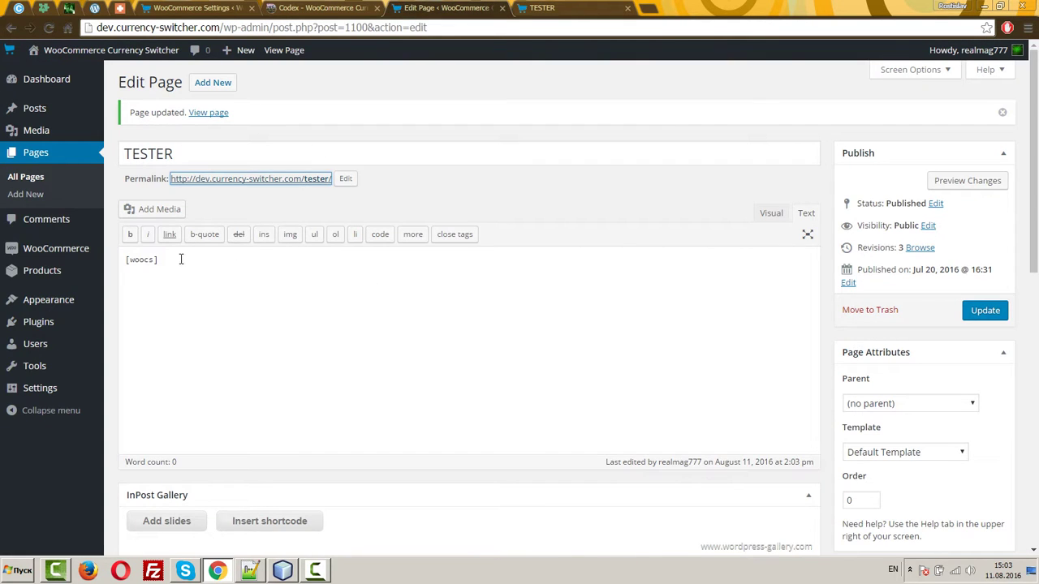
pyautogui.moveTo(182, 258); pyautogui.dragTo(124, 259)
pyautogui.hotkey('ctrl', 'Tab')
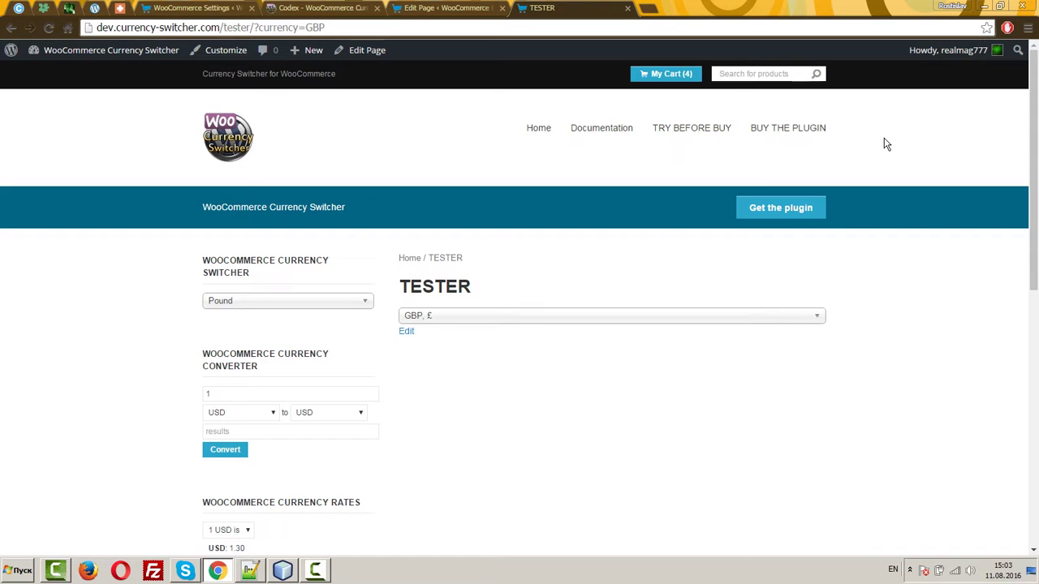
# Read through the [woocs] shortcode documentation in the Codex.
pyautogui.click(320, 8)
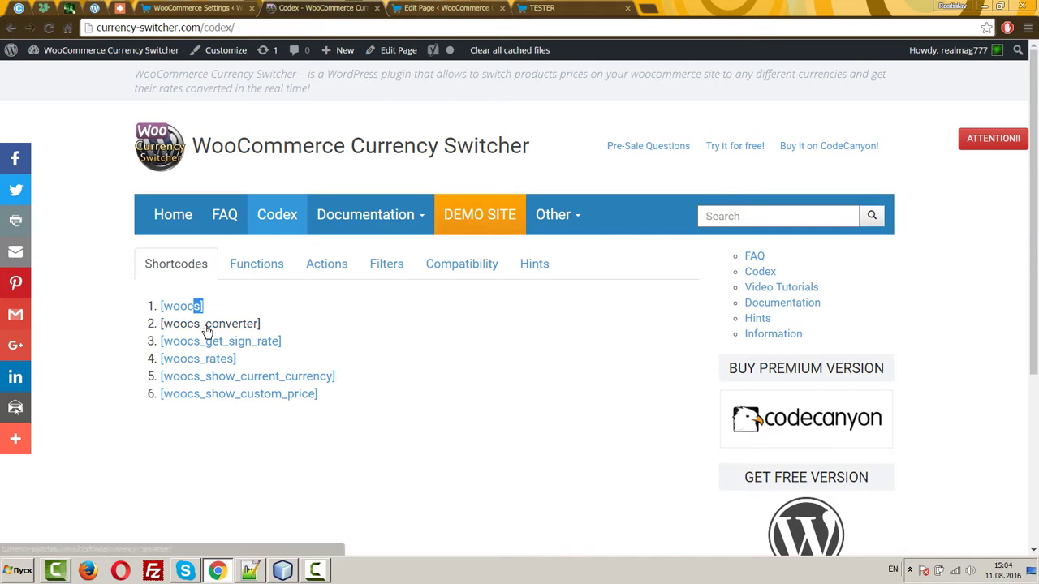
pyautogui.click(195, 307)
pyautogui.scroll(-1, 381, 362)
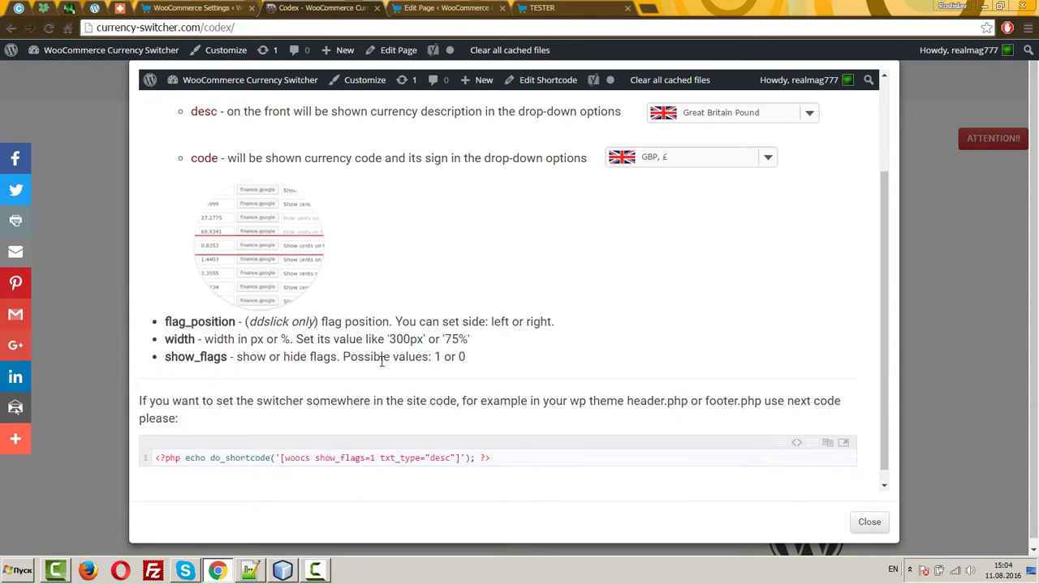
pyautogui.scroll(-1, 382, 361)
pyautogui.moveTo(155, 442); pyautogui.dragTo(518, 440)
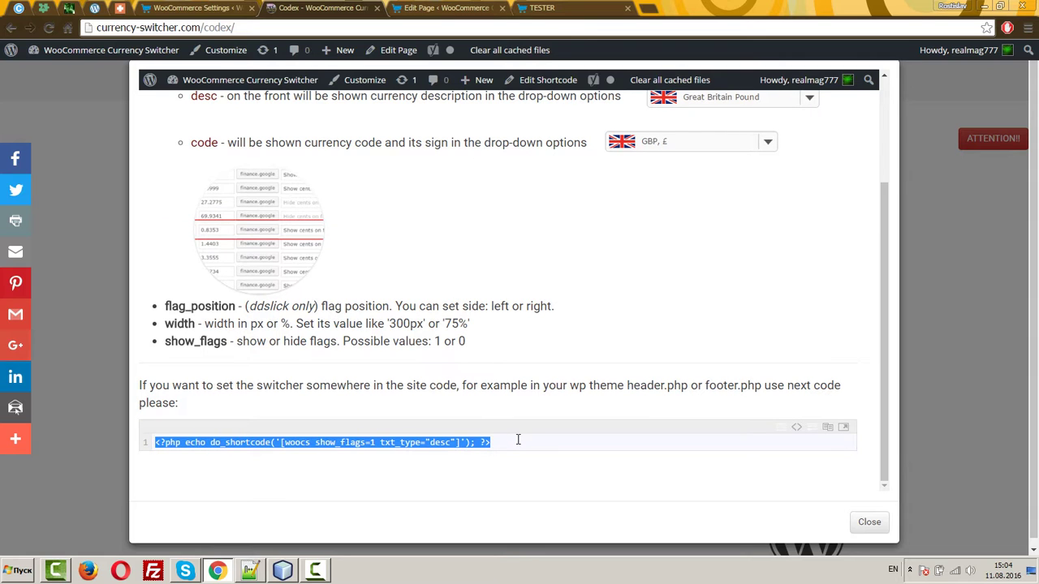
pyautogui.click(852, 522)
# Copy [woocs_converter] from the Codex, paste it over [woocs] and save the page.
pyautogui.click(457, 8)
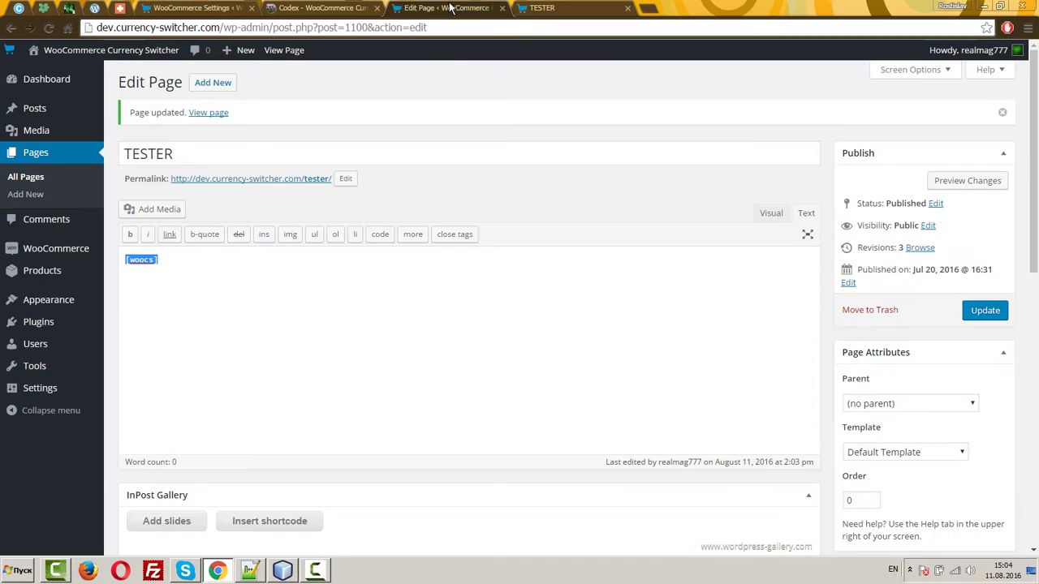
pyautogui.click(327, 8)
pyautogui.moveTo(266, 327); pyautogui.dragTo(160, 327)
pyautogui.hotkey('ctrl', 'c')
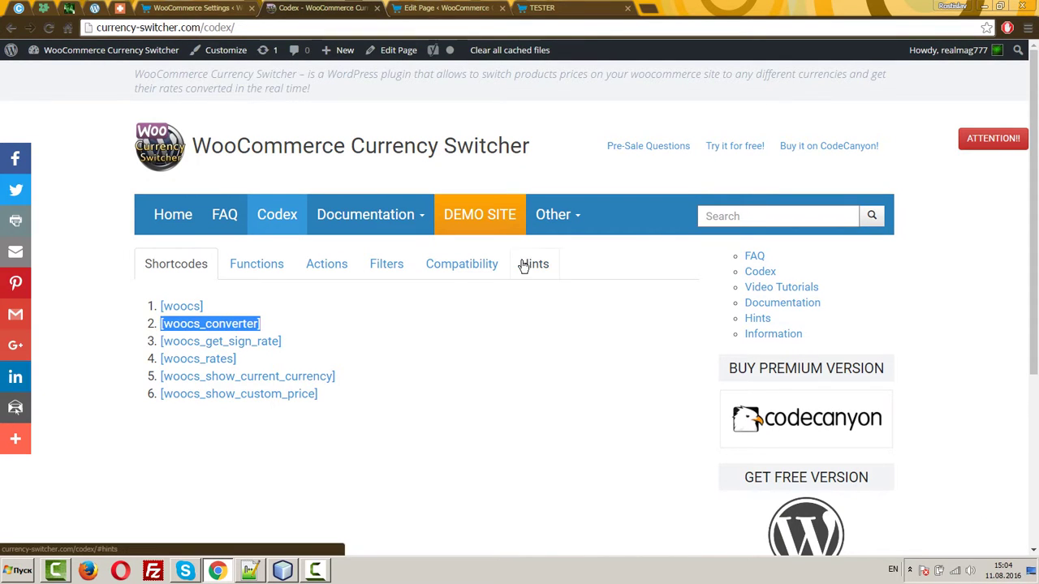
pyautogui.click(543, 7)
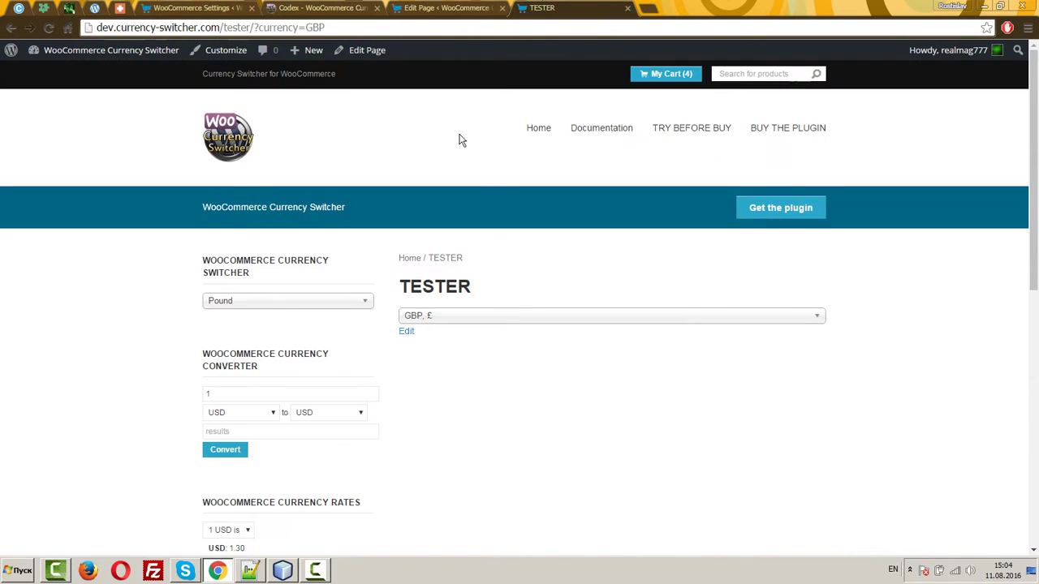
pyautogui.click(447, 9)
pyautogui.hotkey('ctrl', 'v')
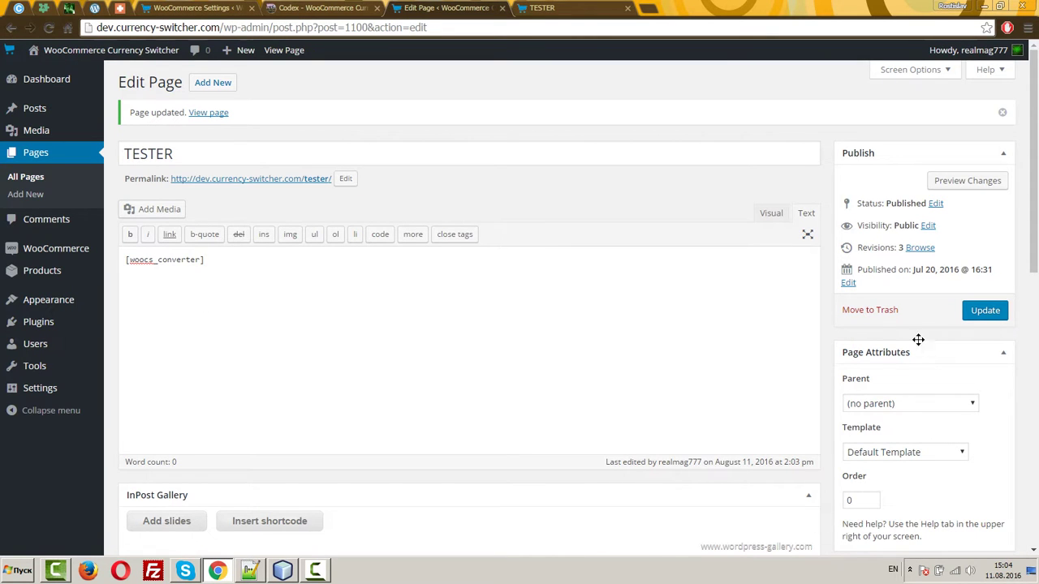
pyautogui.click(983, 313)
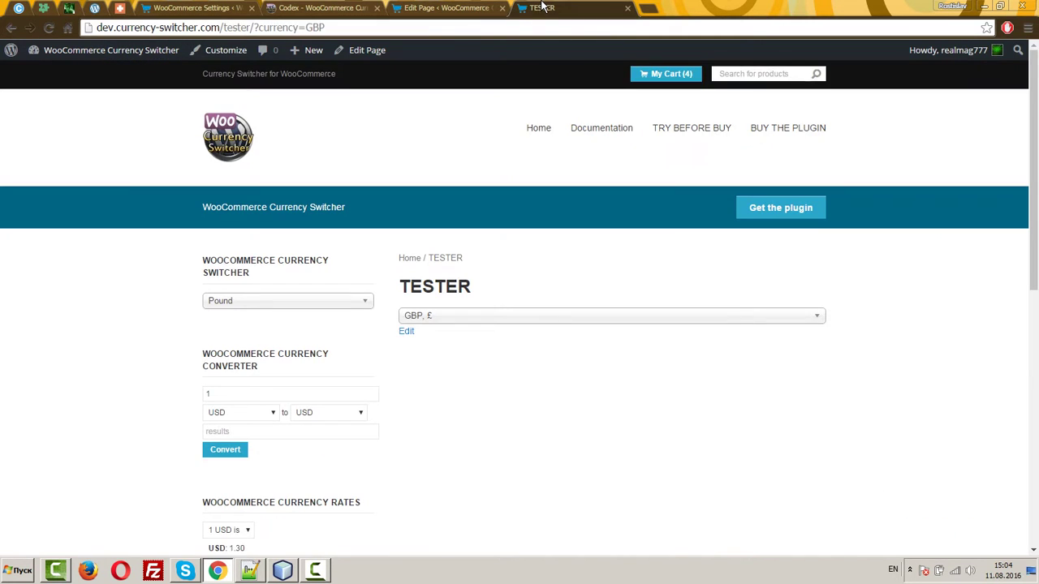
# On the live TESTER page, convert 100 GBP to USD, giving 129.75.
pyautogui.hotkey('ctrl', 'Tab')
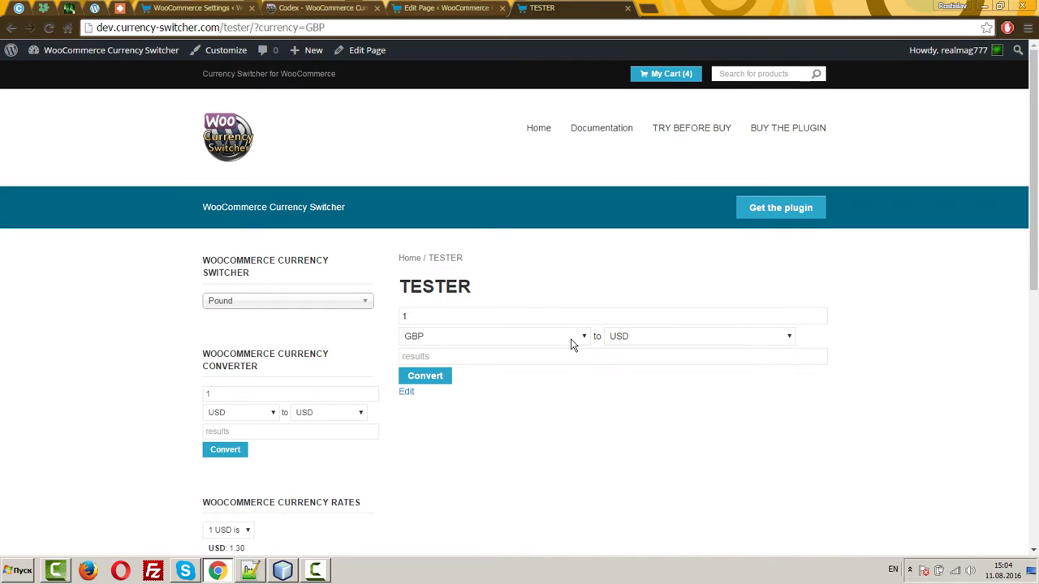
pyautogui.click(510, 312)
pyautogui.write('00')
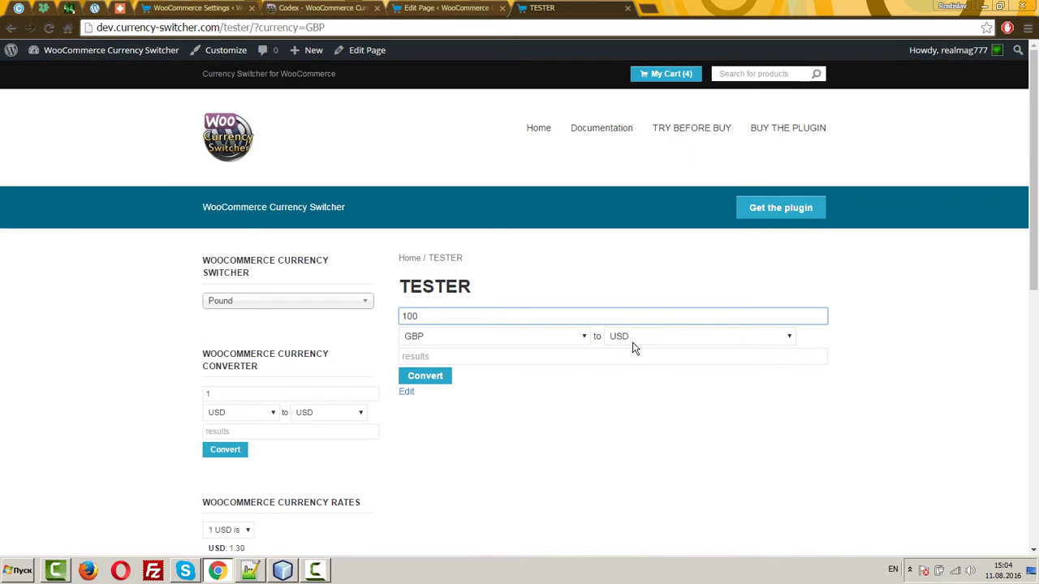
pyautogui.click(640, 339)
pyautogui.click(637, 350)
pyautogui.click(431, 379)
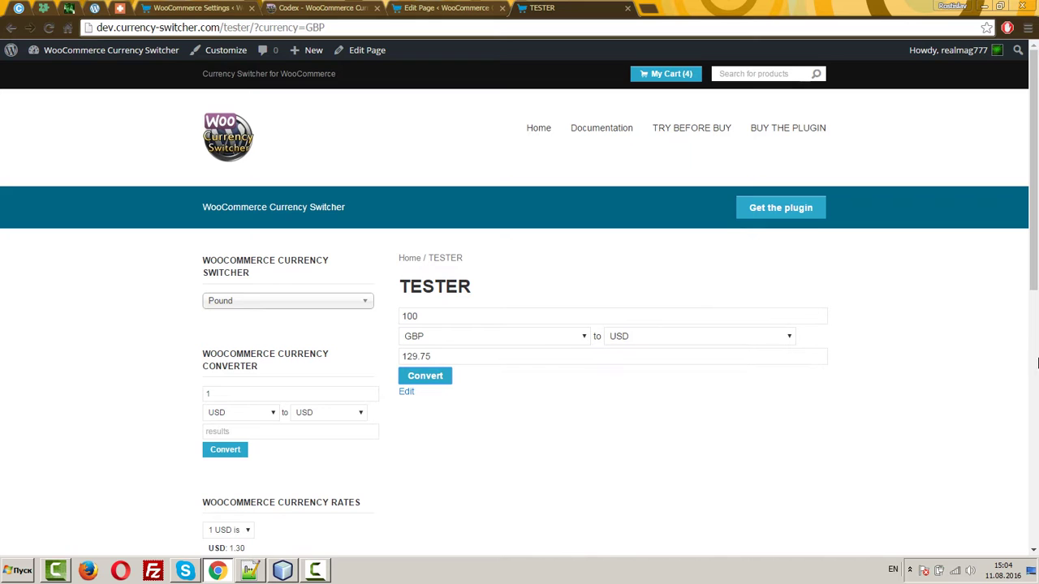
# Replace the TESTER page content with [woocs_get_sign_rate] and save the page.
pyautogui.click(319, 8)
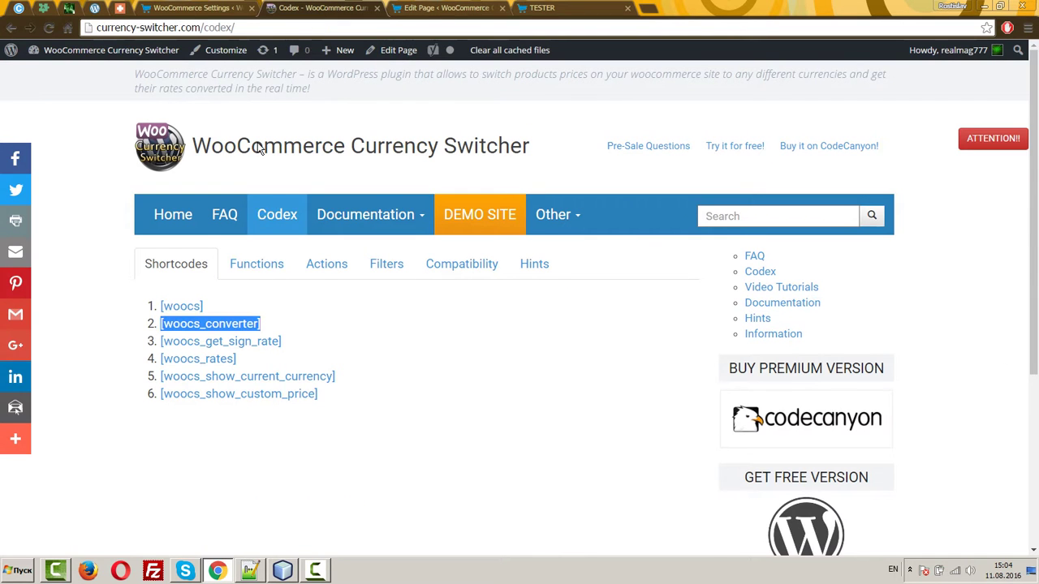
pyautogui.click(307, 349)
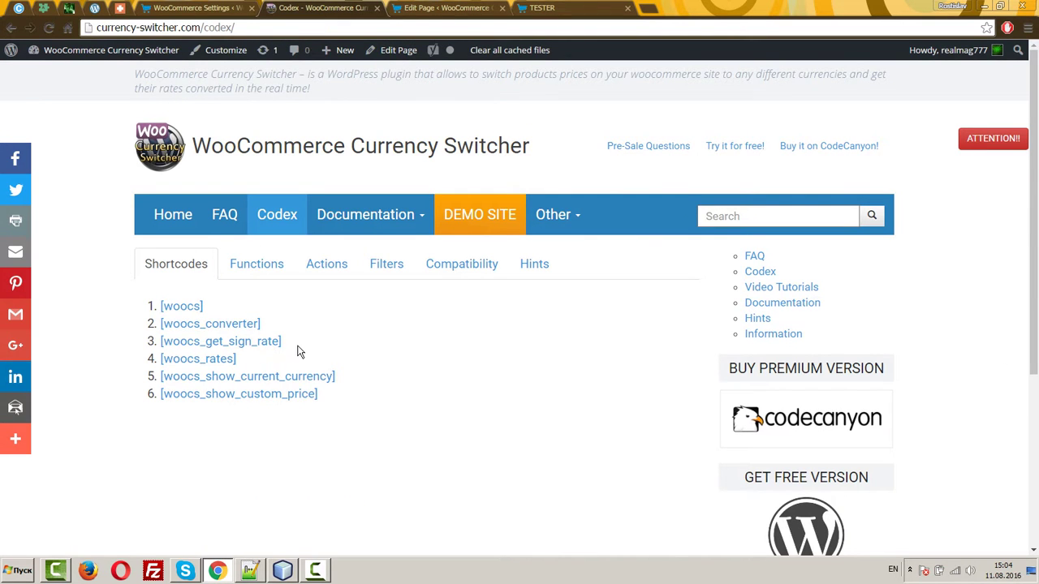
pyautogui.moveTo(285, 341); pyautogui.dragTo(165, 344)
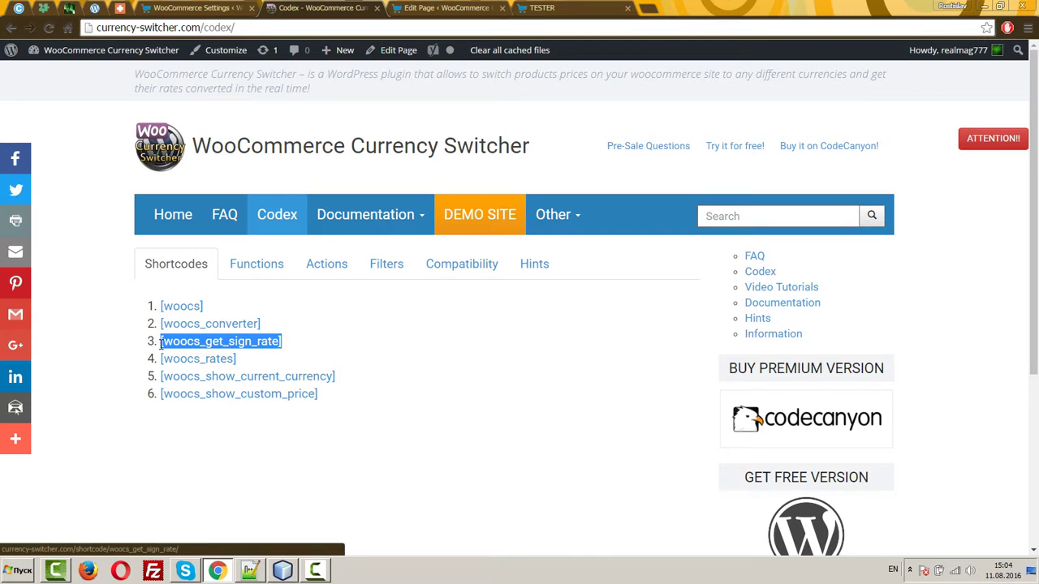
pyautogui.click(437, 7)
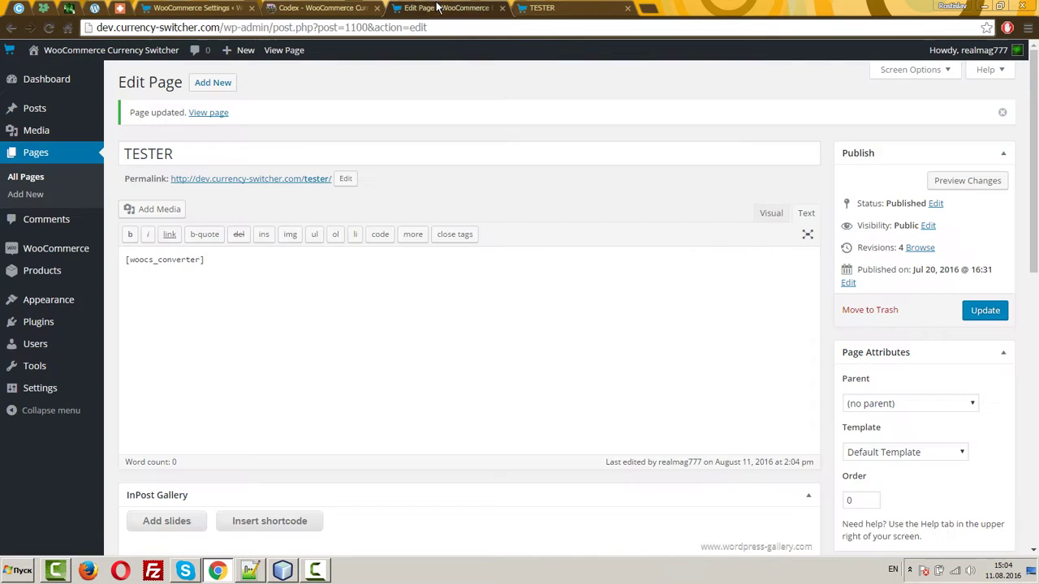
pyautogui.hotkey('ctrl', 'a')
pyautogui.write('[woocs_get_sign_rate]')
pyautogui.click(986, 310)
# Open the [woocs_get_sign_rate] documentation and examine the sign and UAH example.
pyautogui.click(320, 7)
pyautogui.click(250, 341)
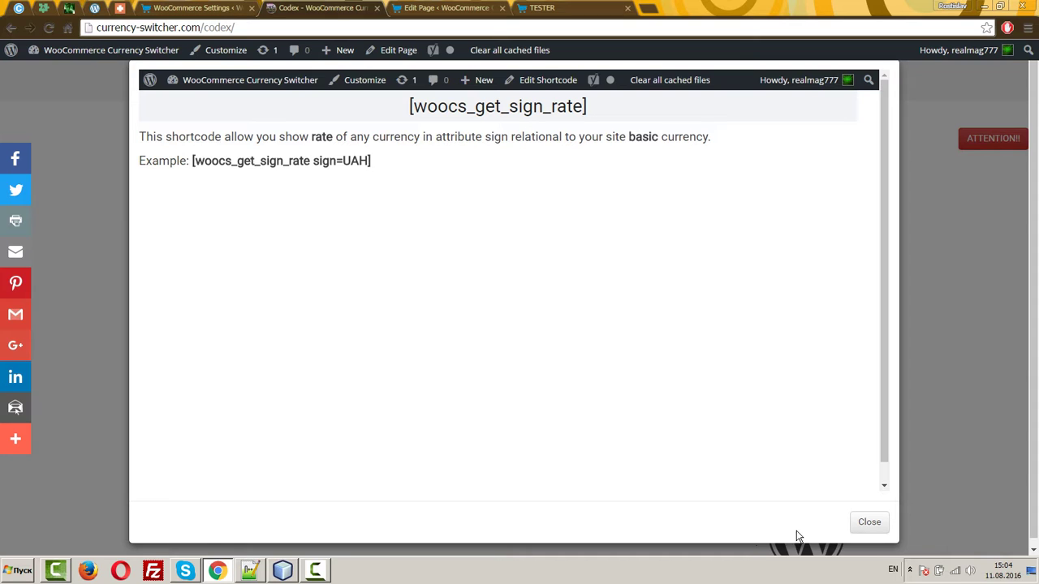
pyautogui.doubleClick(324, 162)
pyautogui.doubleClick(355, 157)
pyautogui.doubleClick(323, 162)
# Change the shortcode to [woocs_get_sign_rate sign=GBP], save, and reload the live TESTER page.
pyautogui.click(867, 525)
pyautogui.click(451, 8)
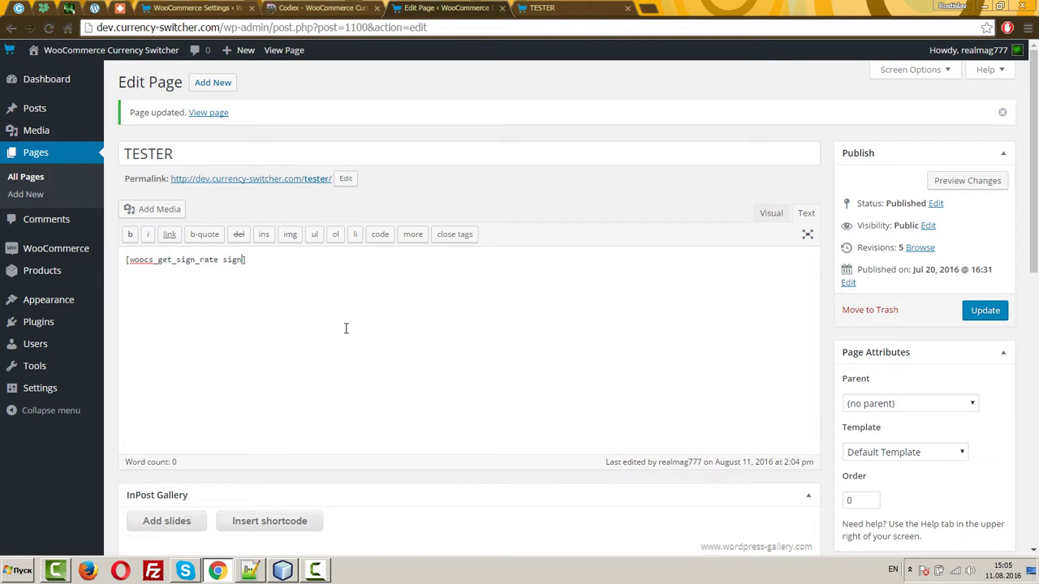
pyautogui.write('=GBP')
pyautogui.click(996, 313)
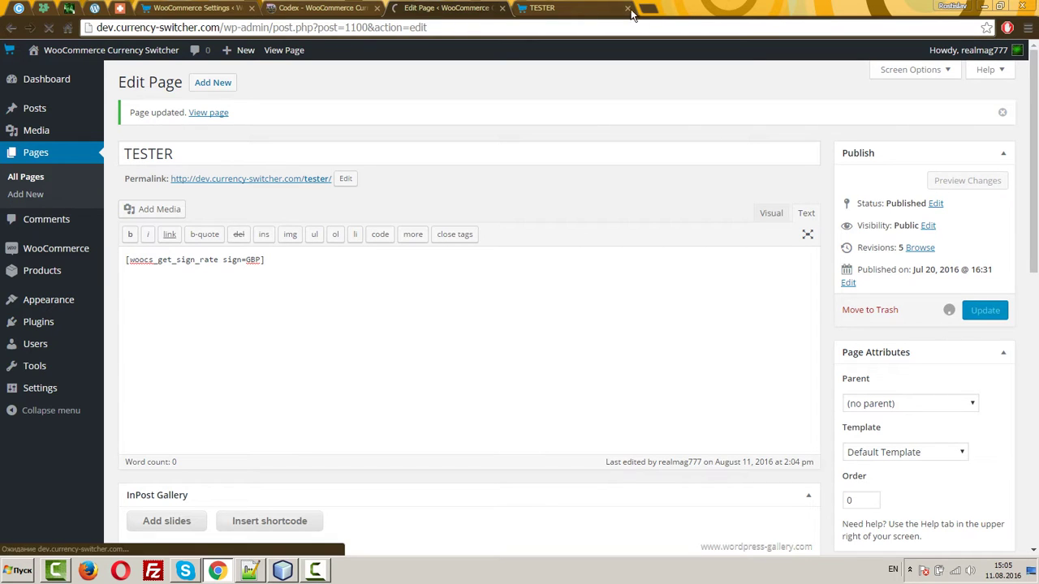
pyautogui.click(568, 8)
pyautogui.press('F5')
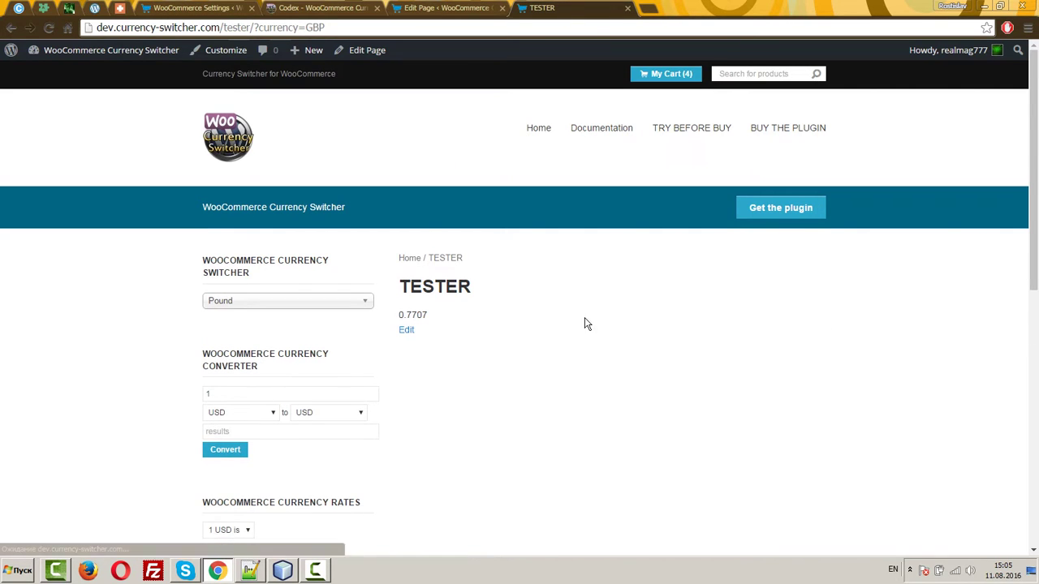
# Highlight the 0.7707 GBP rate, switch to USA dollar, and compare with the currency settings.
pyautogui.moveTo(401, 314); pyautogui.dragTo(442, 328)
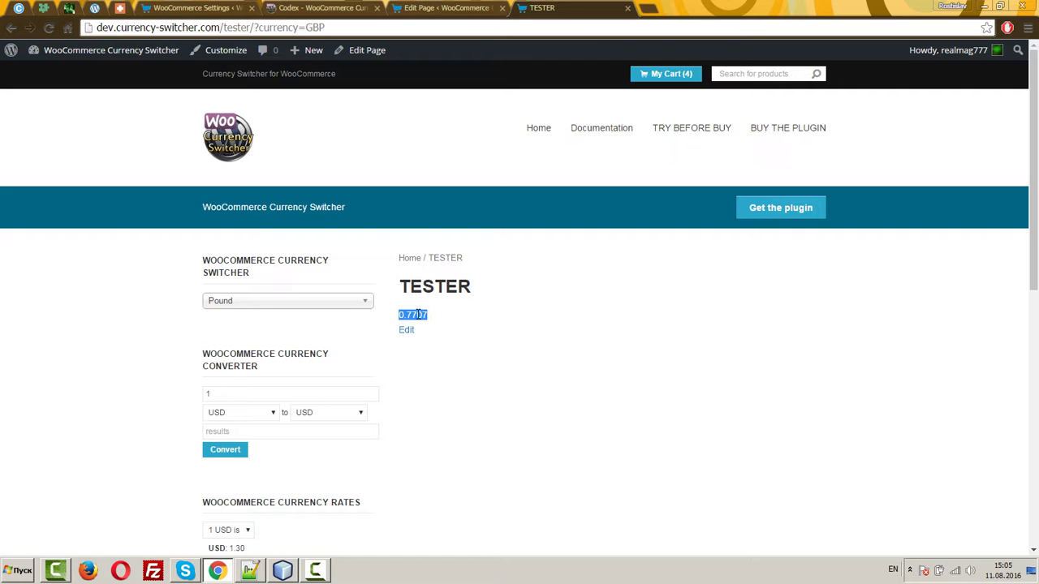
pyautogui.click(359, 302)
pyautogui.click(243, 315)
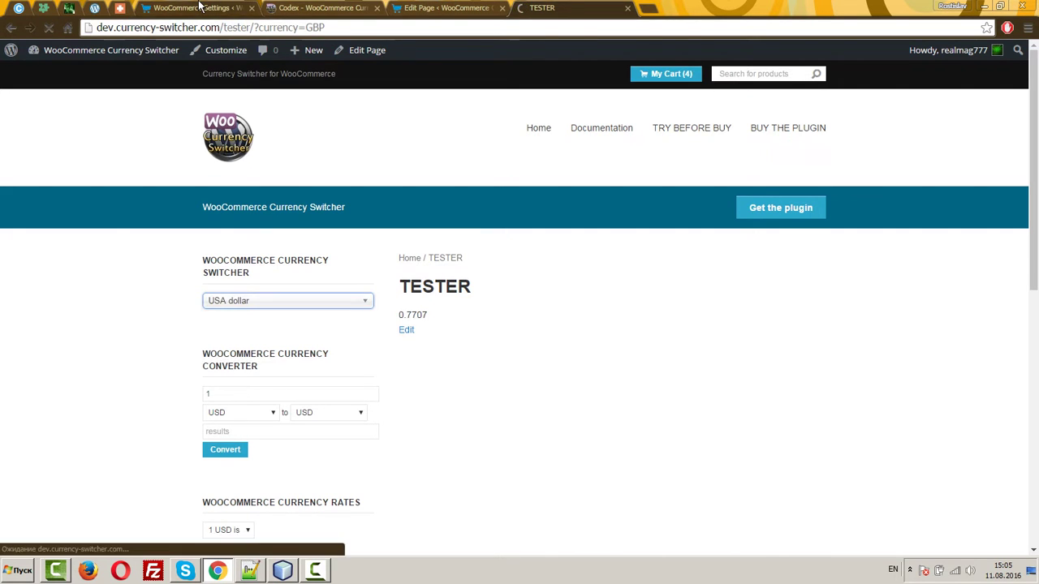
pyautogui.click(199, 8)
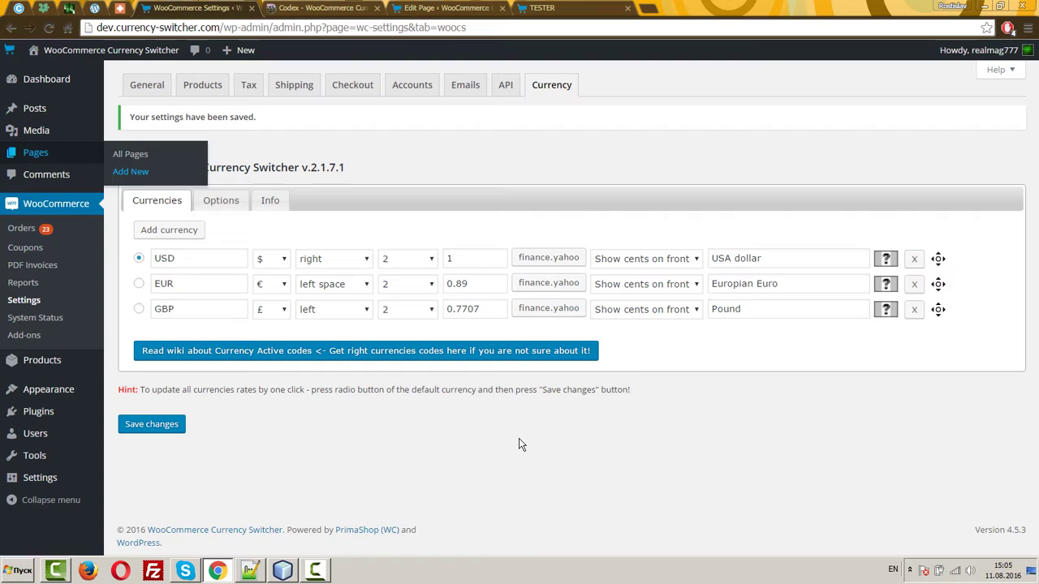
pyautogui.click(216, 260)
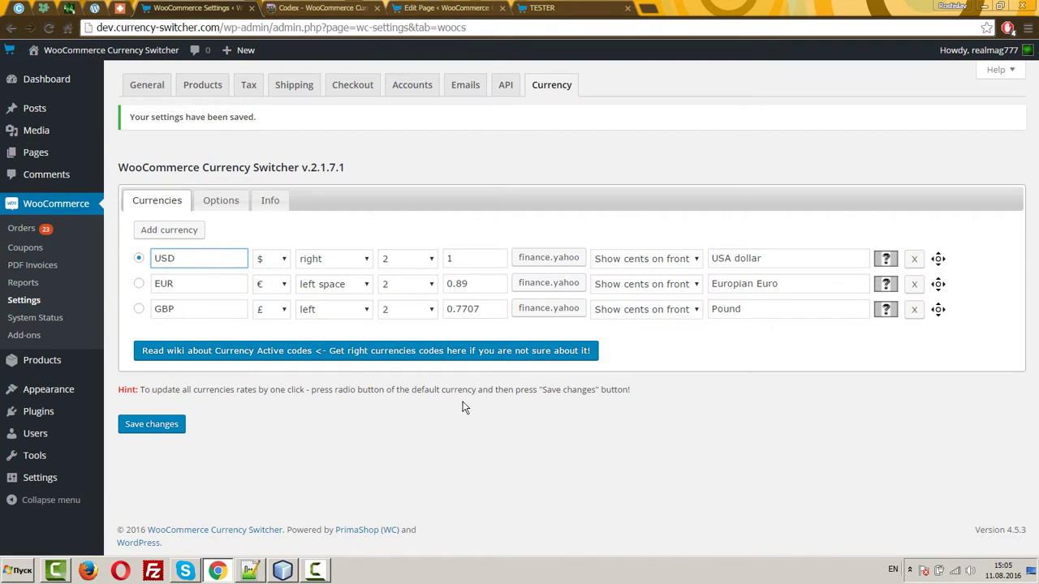
pyautogui.click(566, 8)
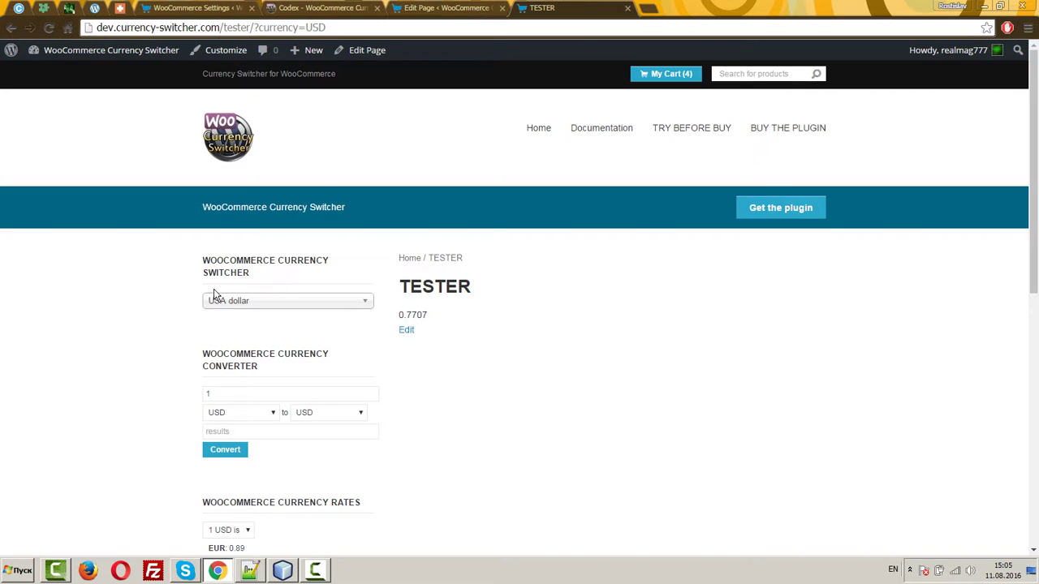
# Copy [woocs_rates] from the Codex, paste it over the old shortcode and save.
pyautogui.click(298, 7)
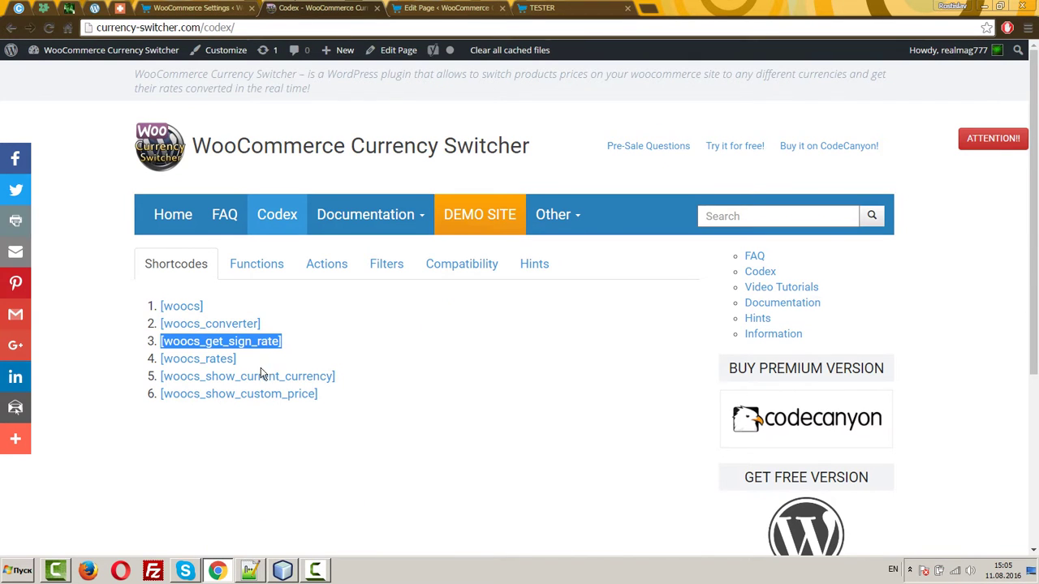
pyautogui.moveTo(250, 362); pyautogui.dragTo(160, 359)
pyautogui.hotkey('ctrl', 'c')
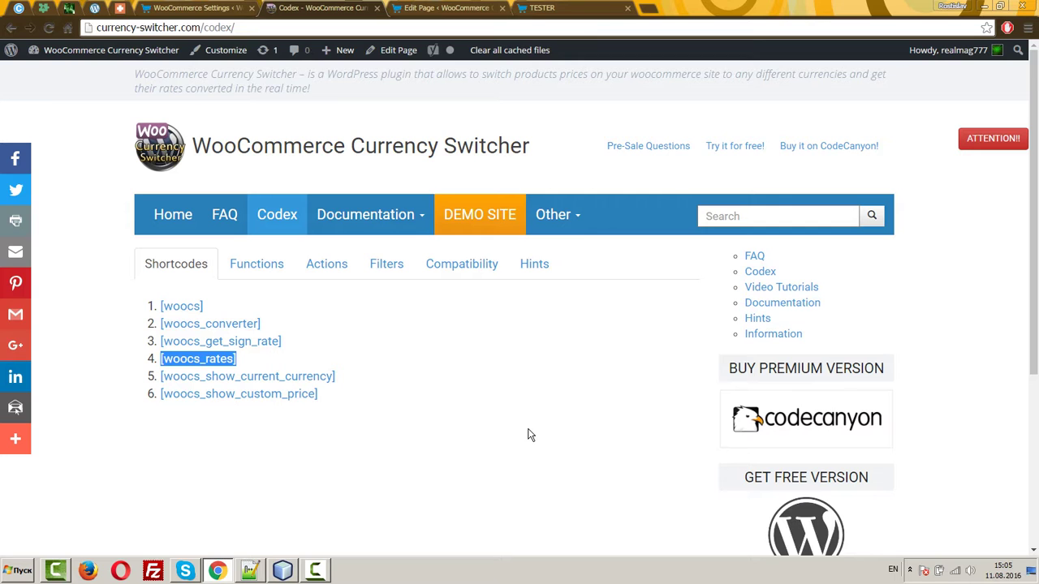
pyautogui.click(441, 9)
pyautogui.hotkey('ctrl', 'a')
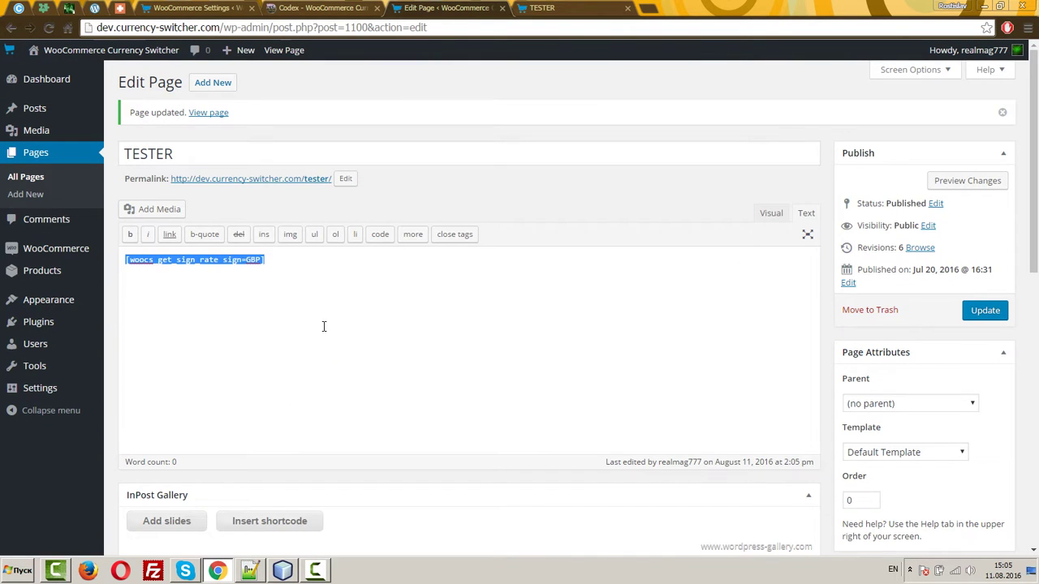
pyautogui.hotkey('ctrl', 'v')
pyautogui.click(970, 311)
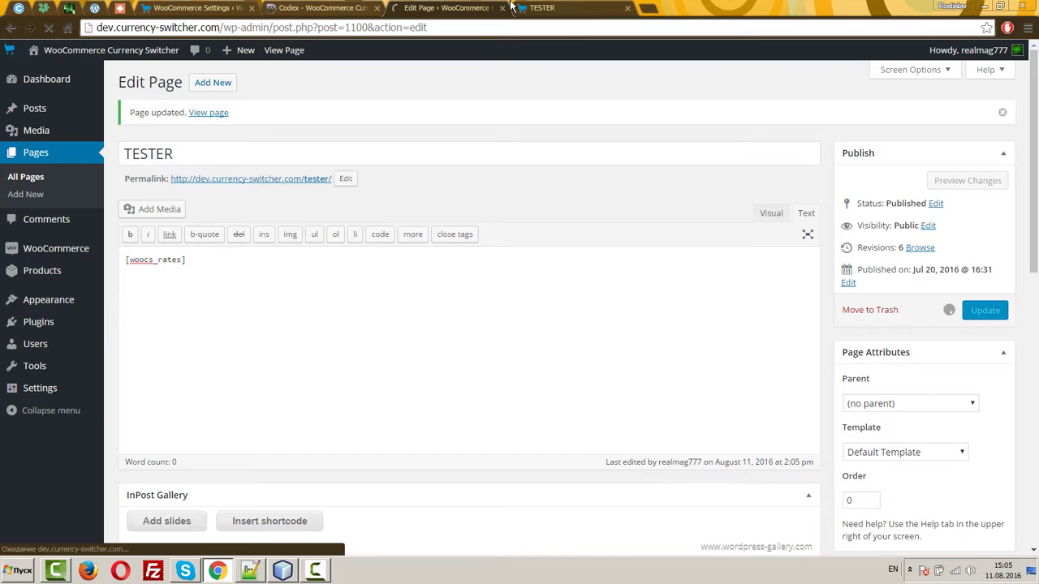
# On the live TESTER page, show the rates list for 1 GBP, then 1 USD.
pyautogui.click(552, 10)
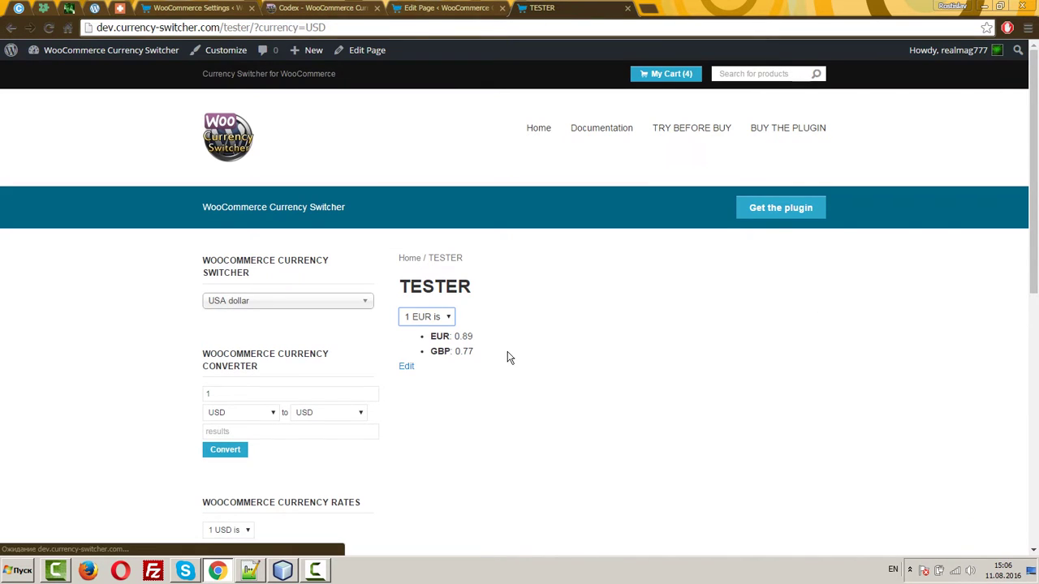
pyautogui.click(431, 319)
pyautogui.click(422, 355)
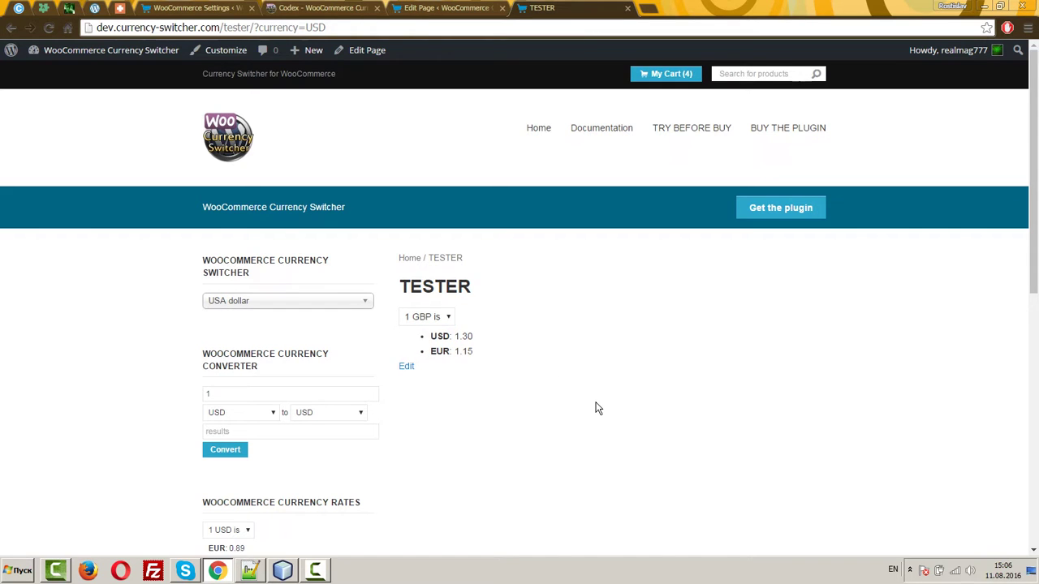
pyautogui.click(428, 317)
pyautogui.click(422, 329)
# Open the [woocs_show_custom_price] documentation from the Codex shortcode list.
pyautogui.click(323, 8)
pyautogui.moveTo(535, 393); pyautogui.dragTo(160, 394)
pyautogui.click(321, 421)
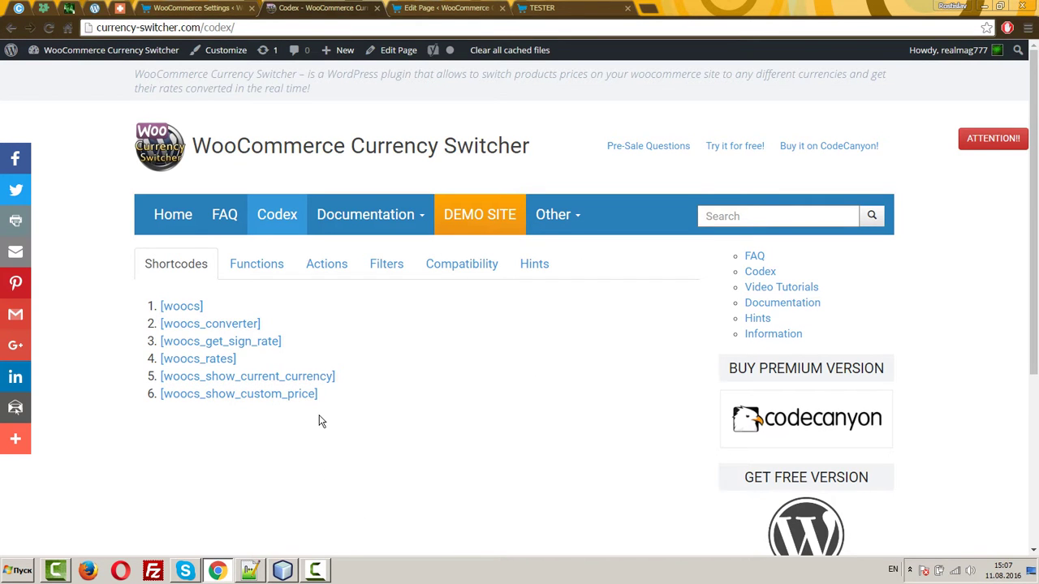
pyautogui.moveTo(333, 396); pyautogui.dragTo(160, 395)
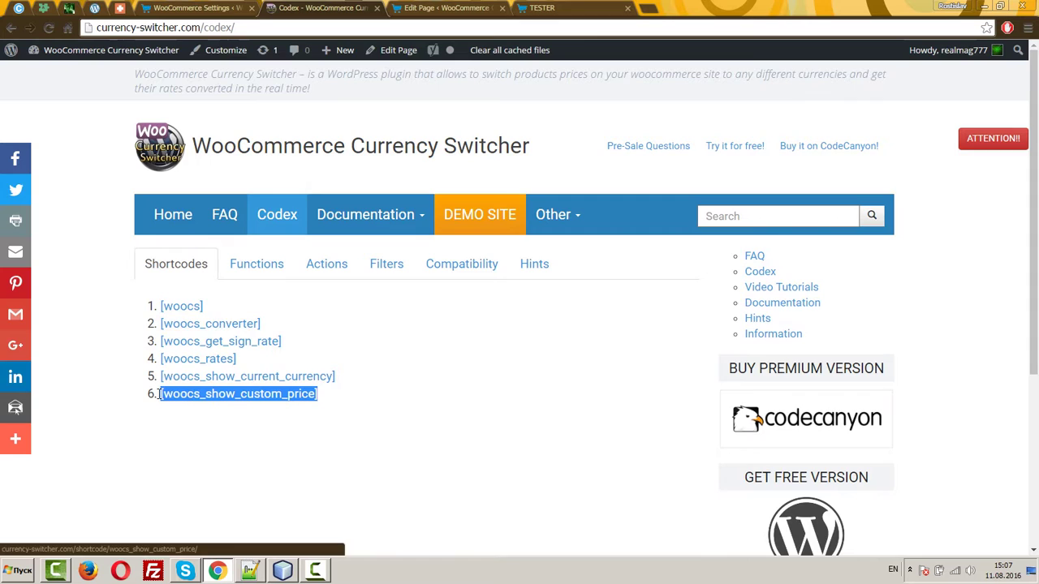
pyautogui.click(211, 398)
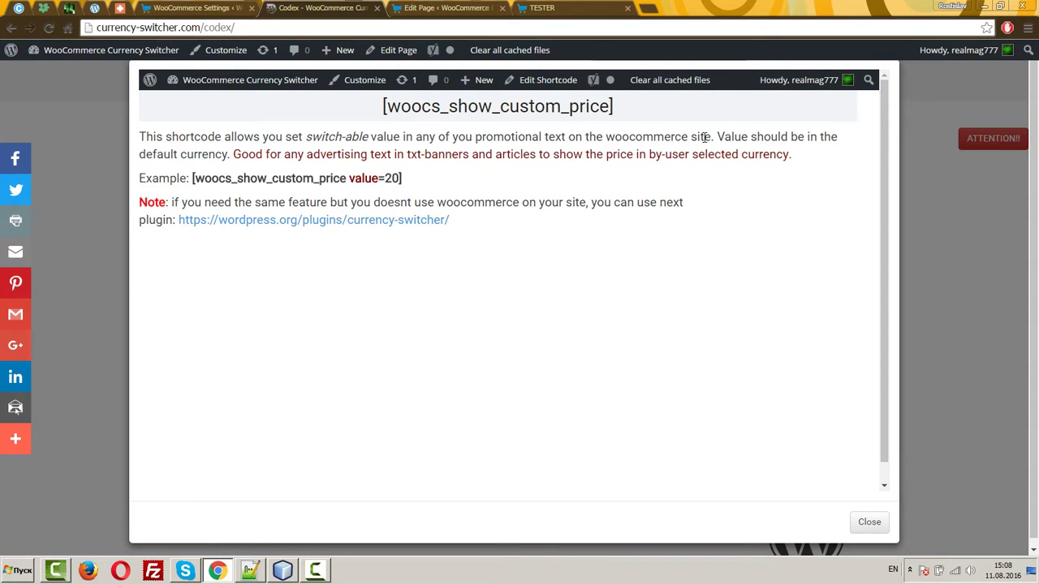
# Read the description and select the example [woocs_show_custom_price value=20] to copy.
pyautogui.moveTo(710, 136); pyautogui.dragTo(575, 137)
pyautogui.doubleClick(647, 136)
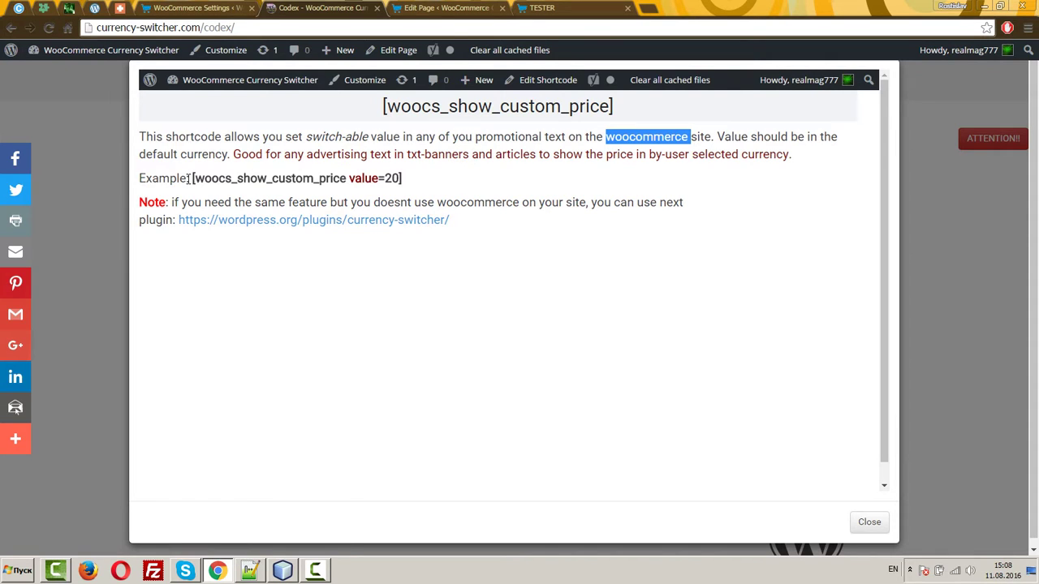
pyautogui.moveTo(191, 178)
pyautogui.mouseDown()
pyautogui.moveTo(415, 185)
pyautogui.moveTo(193, 182)
pyautogui.mouseUp()
pyautogui.hotkey('ctrl', 'c')
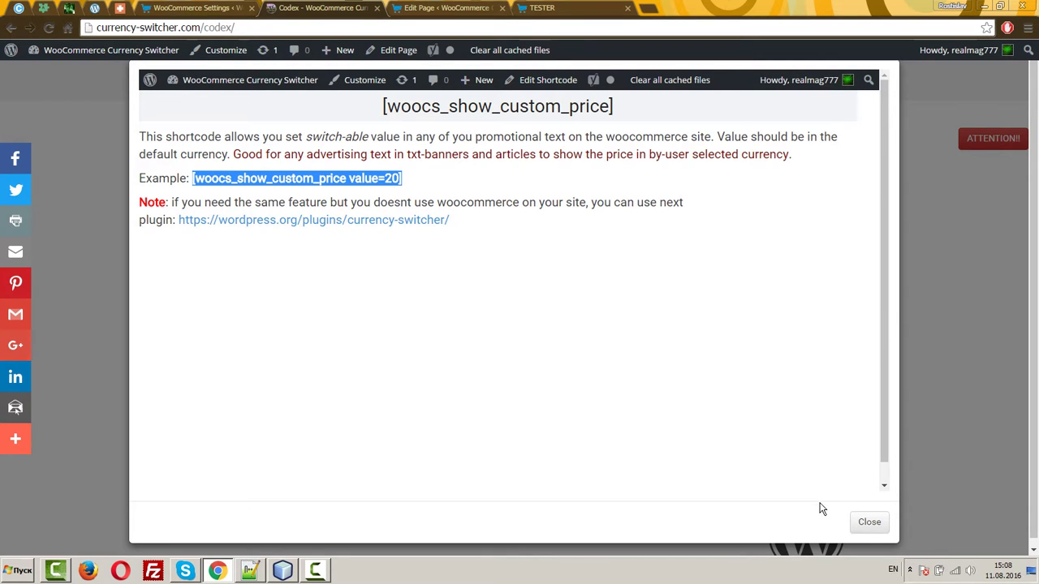
# Paste [woocs_show_custom_price value=20] over the TESTER page's shortcode, then check the currency settings rates.
pyautogui.click(880, 527)
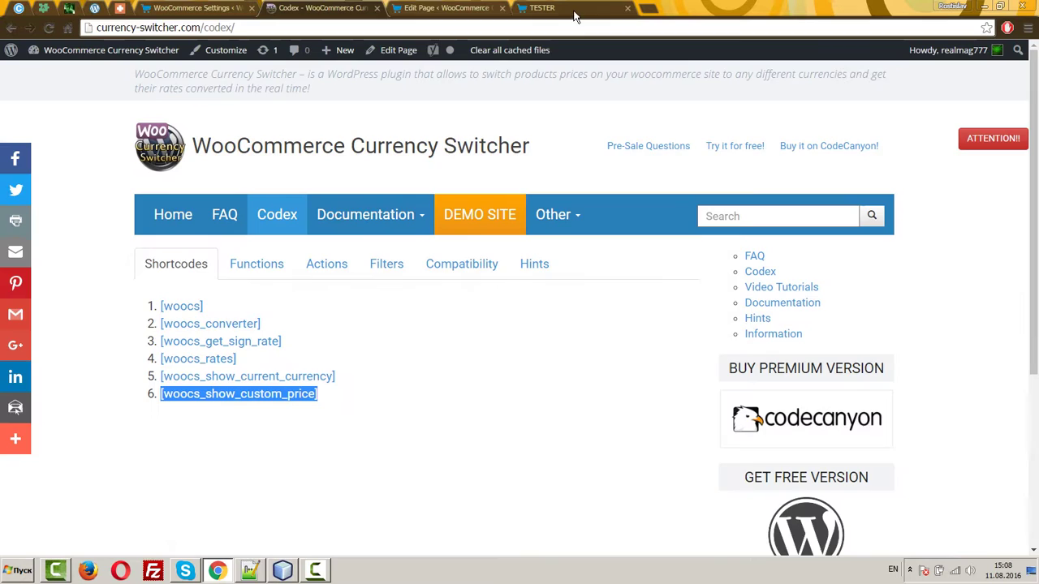
pyautogui.click(451, 7)
pyautogui.click(594, 322)
pyautogui.hotkey('ctrl', 'a')
pyautogui.hotkey('ctrl', 'v')
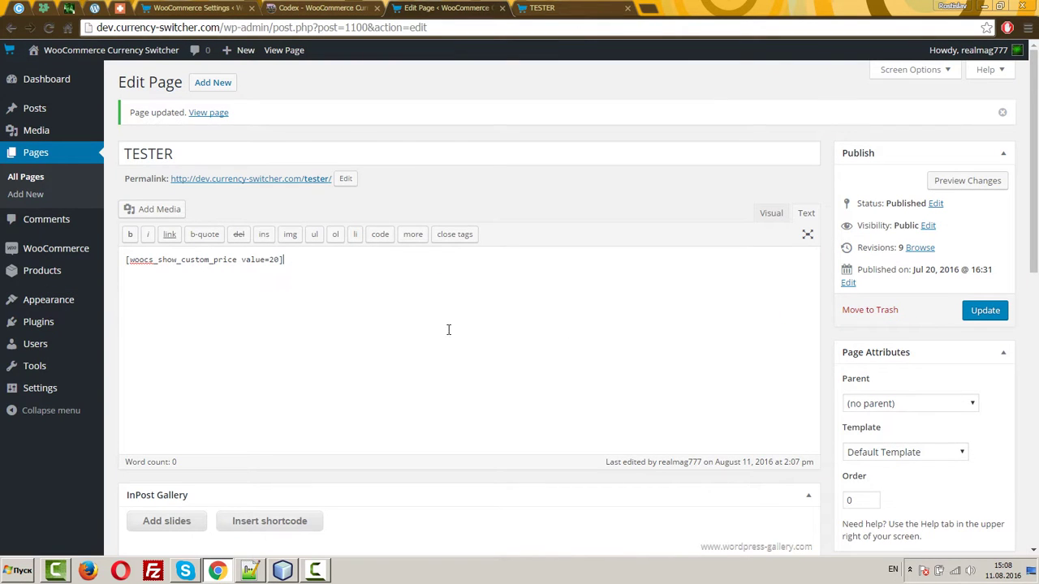
pyautogui.moveTo(276, 260); pyautogui.dragTo(273, 260)
pyautogui.click(197, 8)
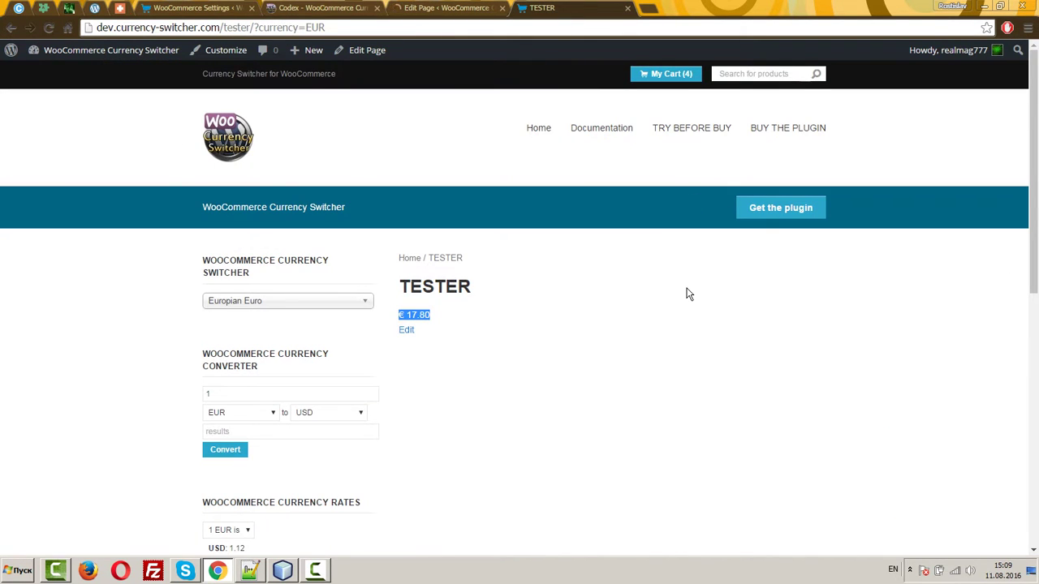
# Reload the live TESTER page and highlight the custom price € 17.80.
pyautogui.press('F5')
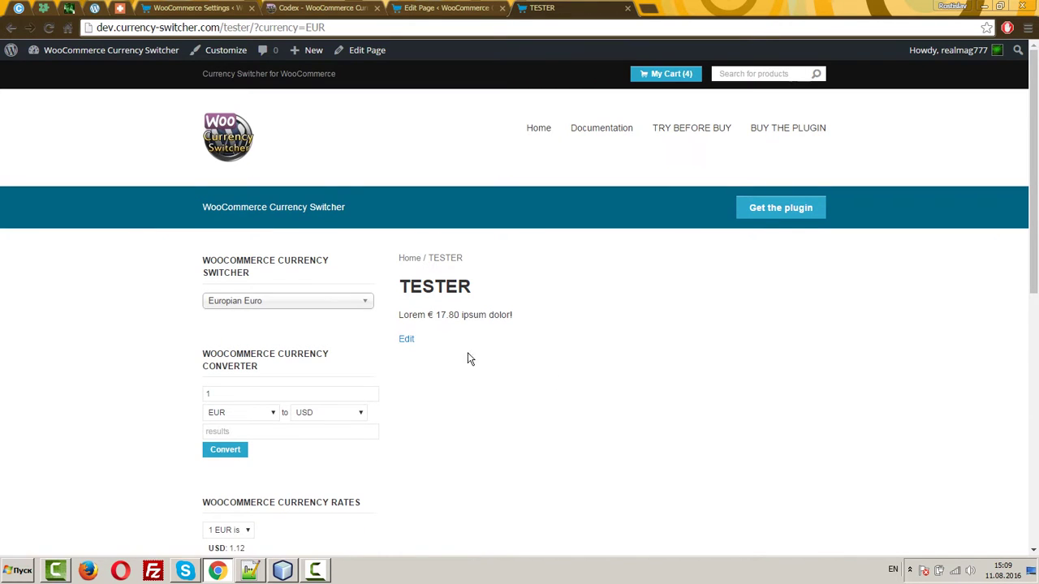
pyautogui.moveTo(401, 316); pyautogui.dragTo(541, 315)
pyautogui.click(427, 316)
pyautogui.doubleClick(445, 315)
pyautogui.doubleClick(430, 316)
pyautogui.click(455, 315)
pyautogui.moveTo(460, 315); pyautogui.dragTo(432, 311)
# Switch the site currency to USA dollar and then Pound, highlighting £15.41, then return to the Codex.
pyautogui.click(298, 307)
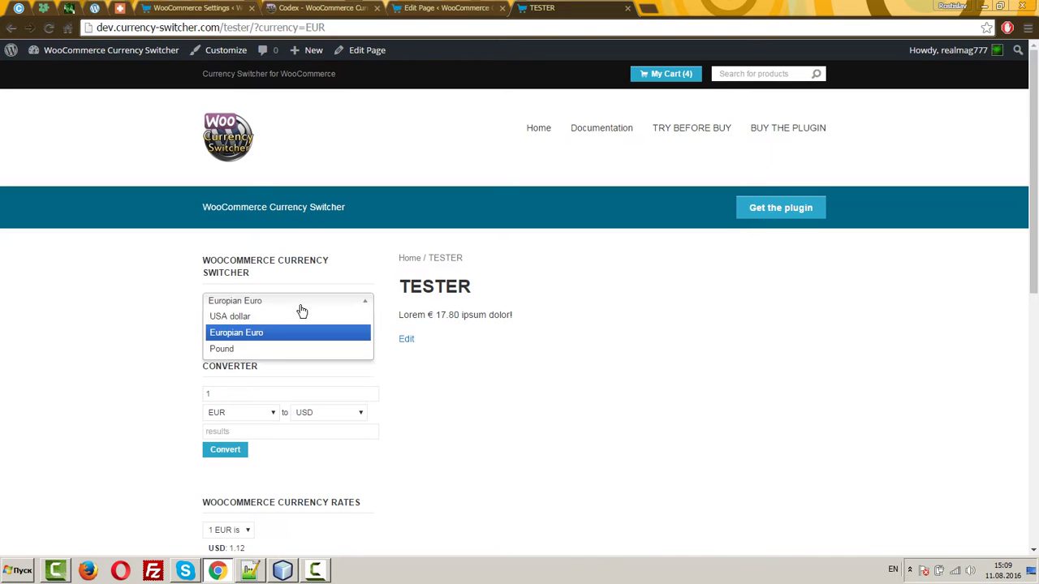
pyautogui.click(288, 322)
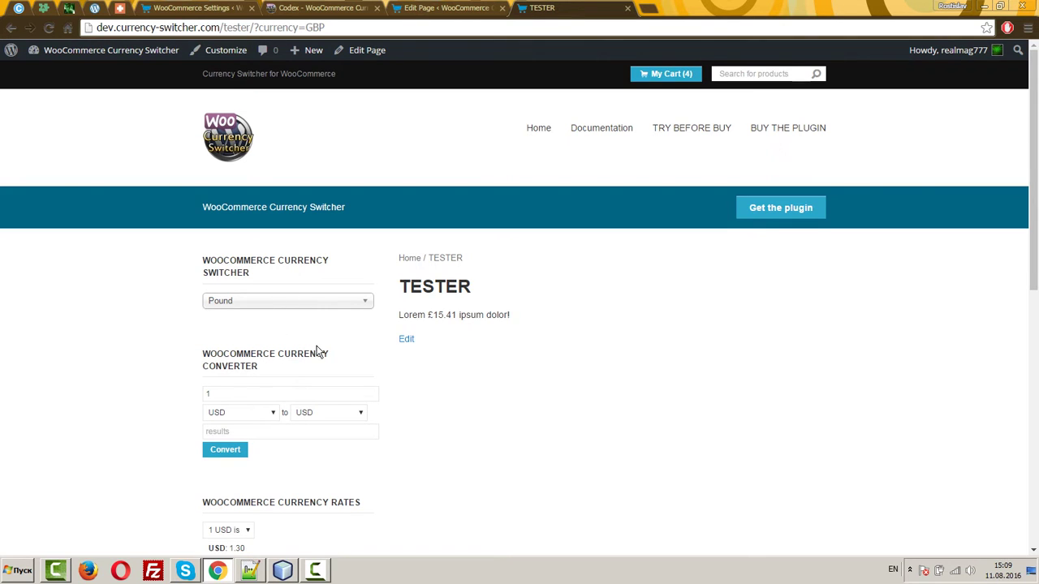
pyautogui.moveTo(457, 315); pyautogui.dragTo(427, 314)
pyautogui.hotkey('ctrl', 'shift', 'Tab')
pyautogui.hotkey('ctrl', 'shift', 'Tab')
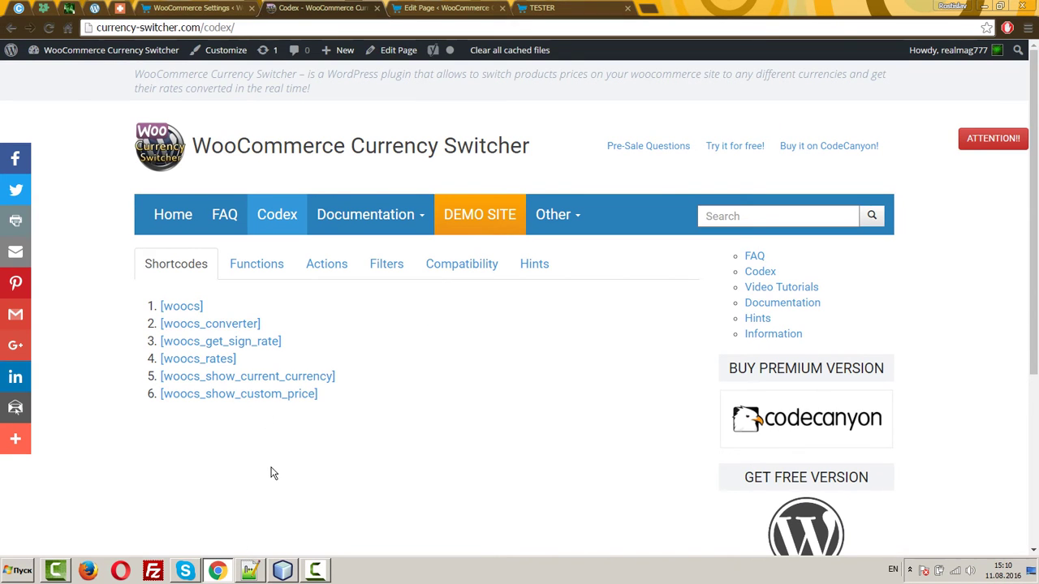